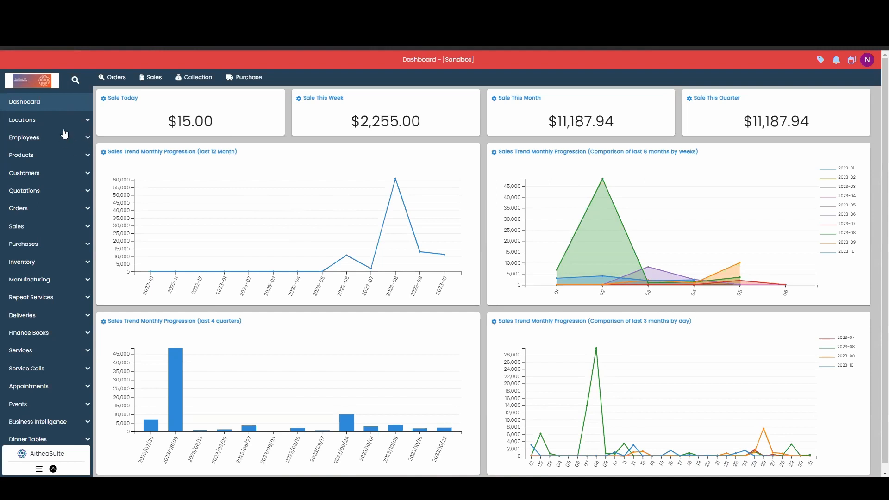
Step: Open the email formats of the Althea Appliance business location
click(60, 121)
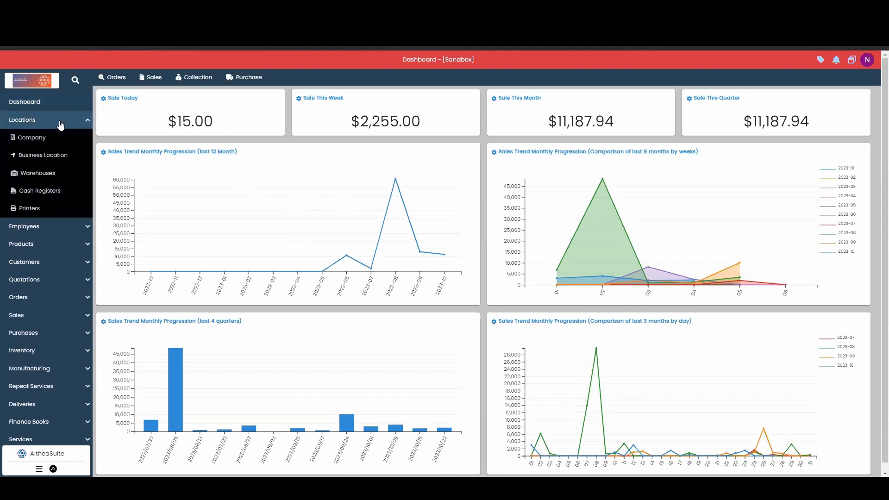
click(68, 155)
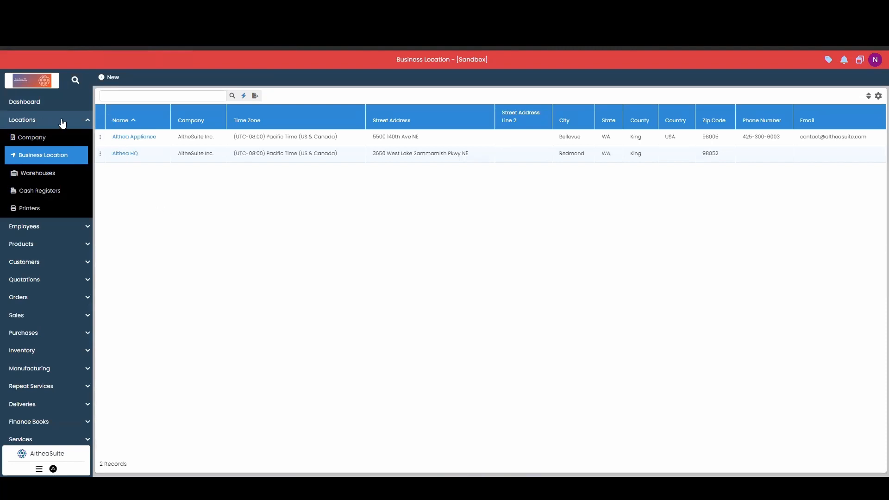
click(100, 138)
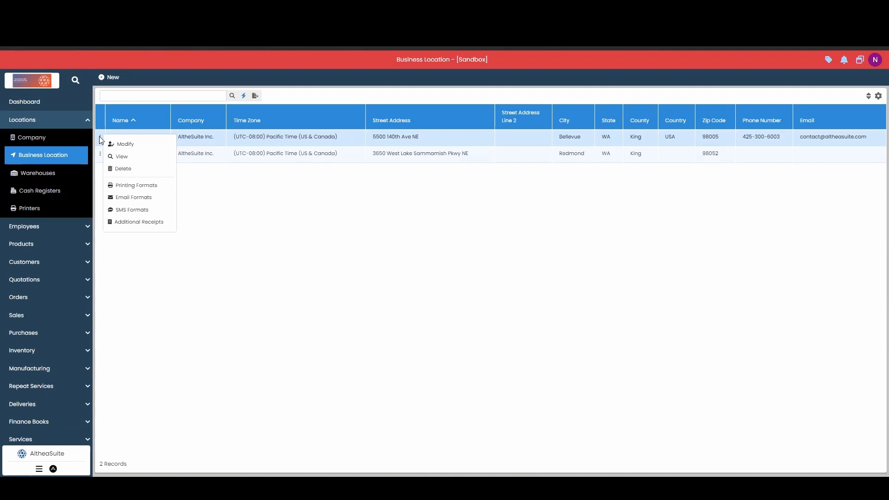
click(143, 198)
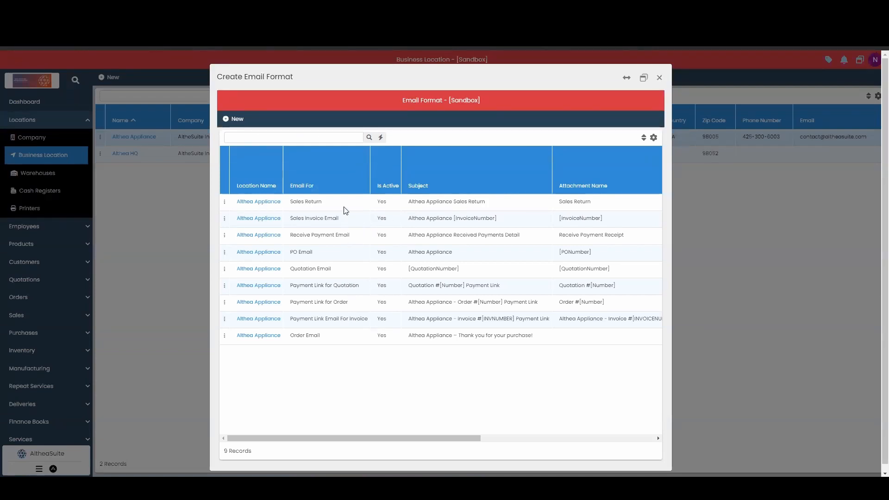
Step: Examine the existing email formats for Althea Appliance, from Sales Return through Payment Link Email For Invoice
click(315, 204)
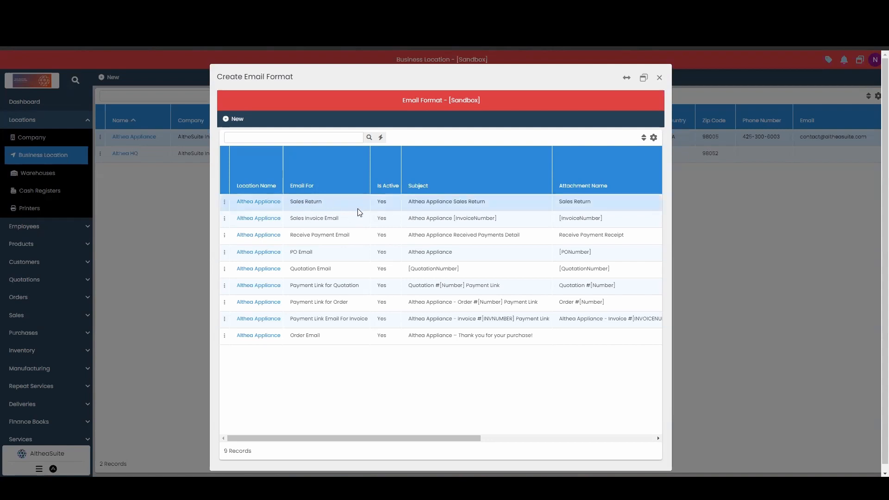
click(327, 221)
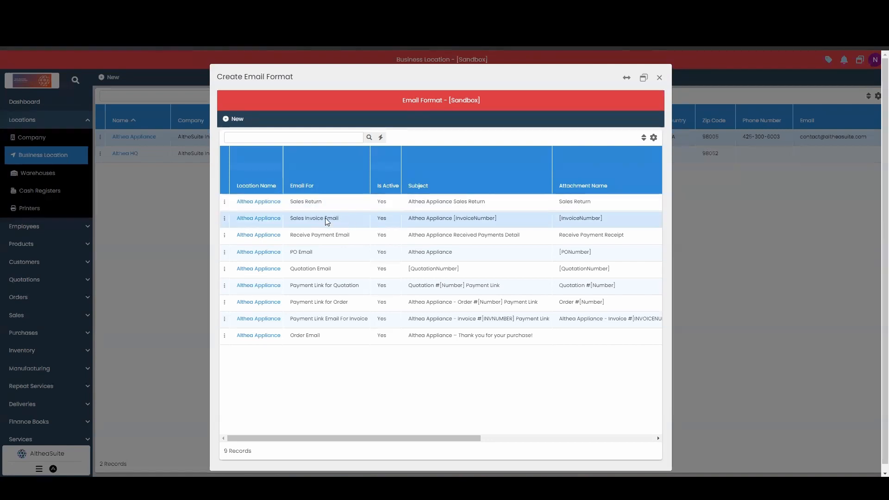
click(348, 237)
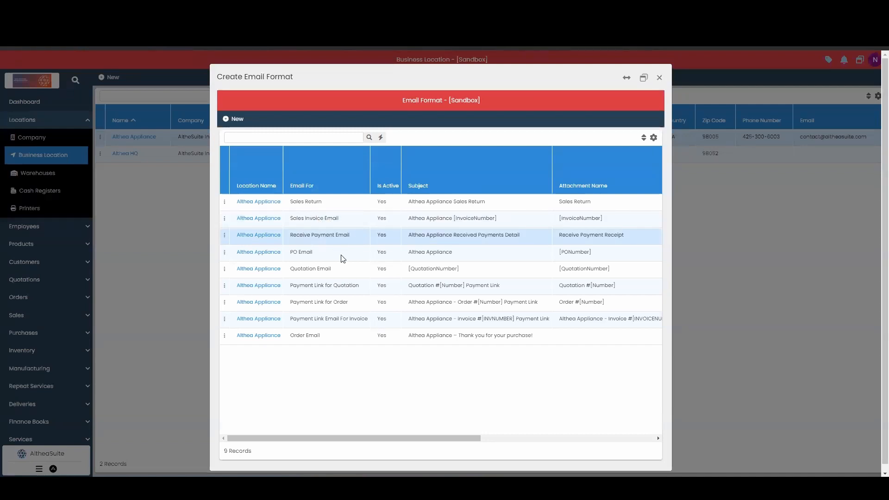
click(343, 258)
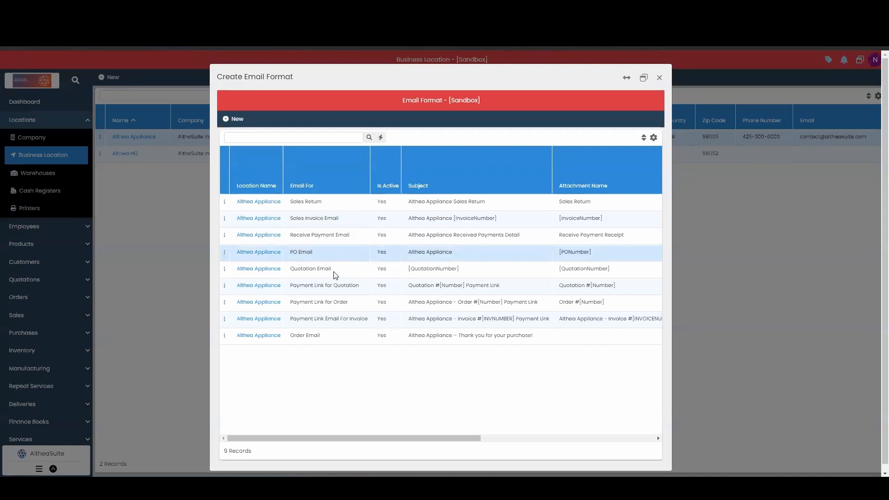
click(335, 274)
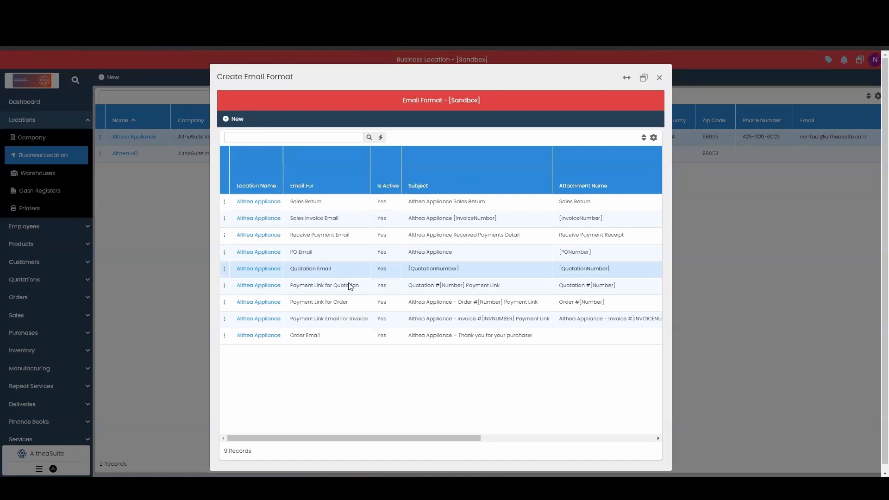
click(344, 290)
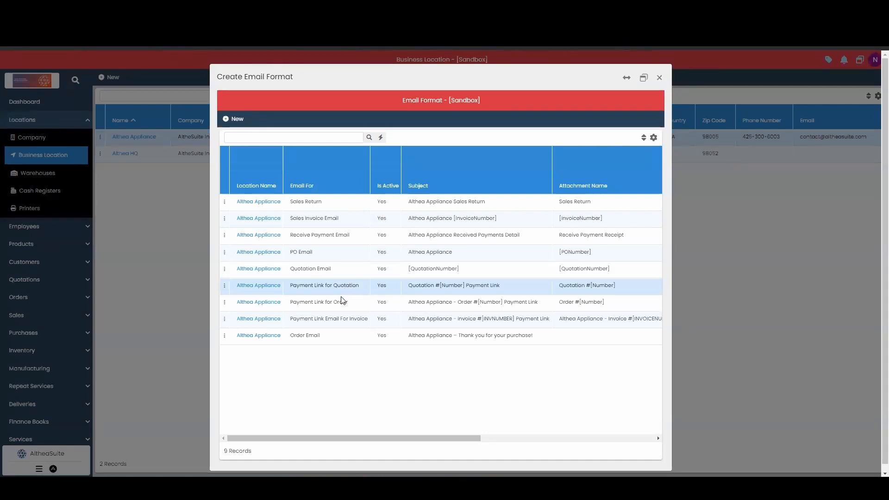
click(343, 303)
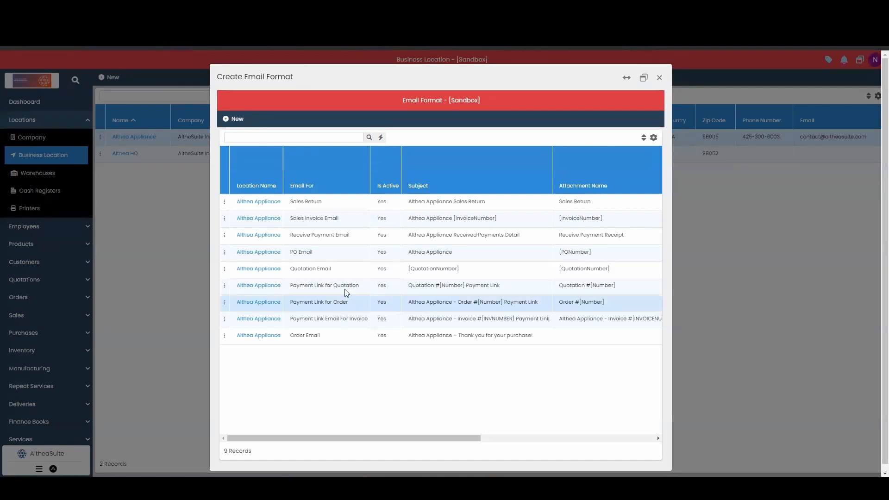
click(345, 290)
click(346, 305)
click(358, 319)
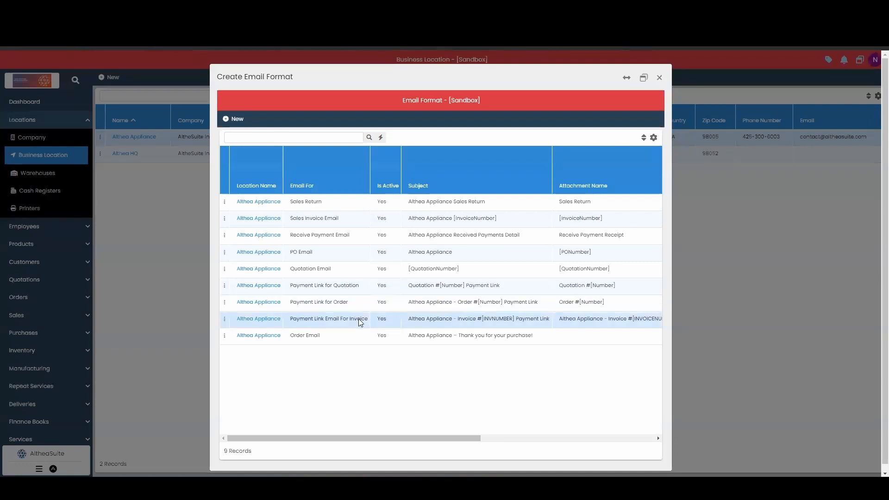
click(229, 215)
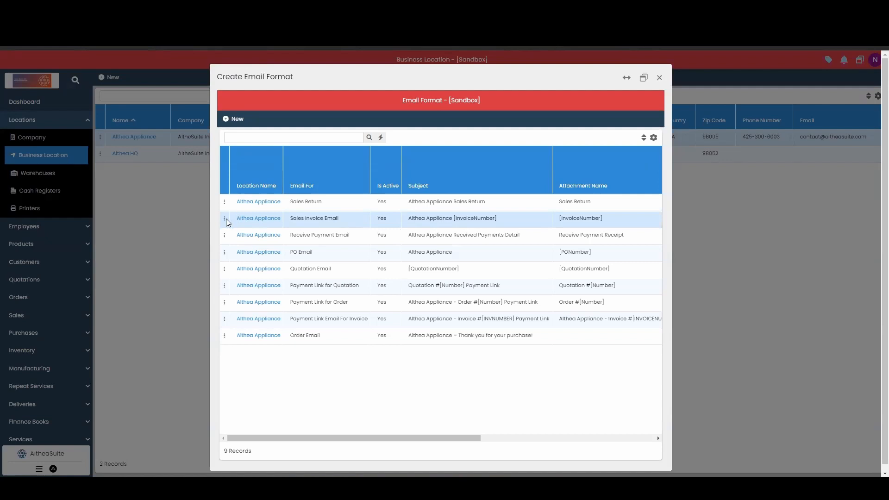
Step: Start a new email format for Althea Appliance and set what the email is for to Sales Invoice Email
click(237, 120)
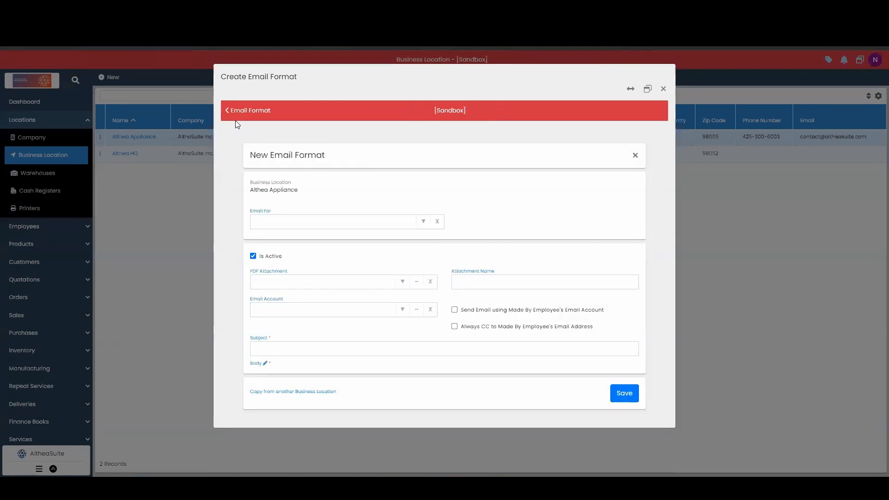
click(333, 222)
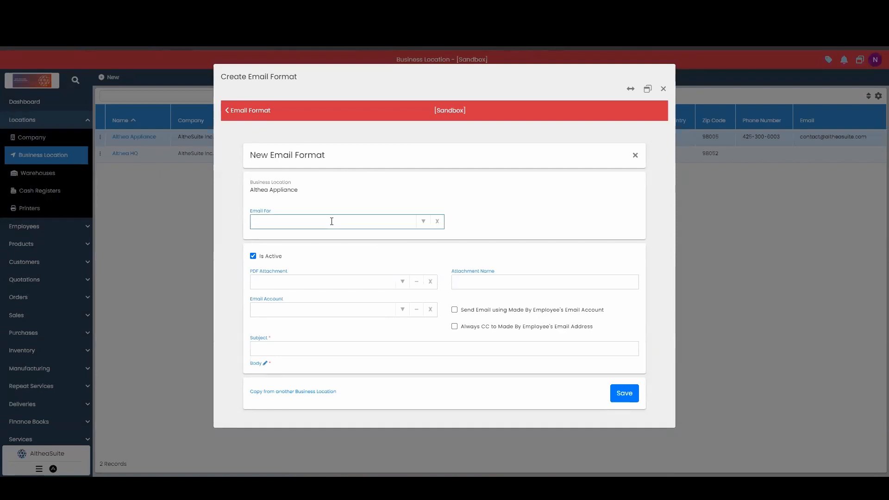
click(424, 222)
scroll(359, 258, down, 6)
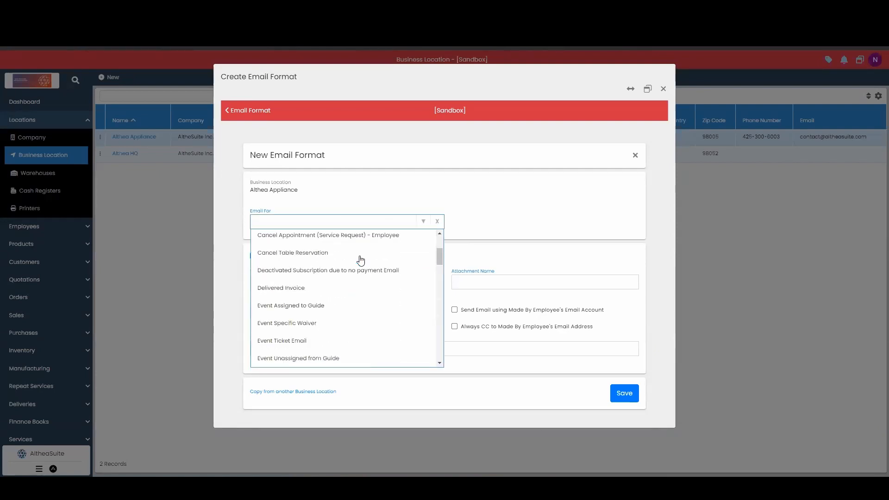
scroll(361, 261, down, 5)
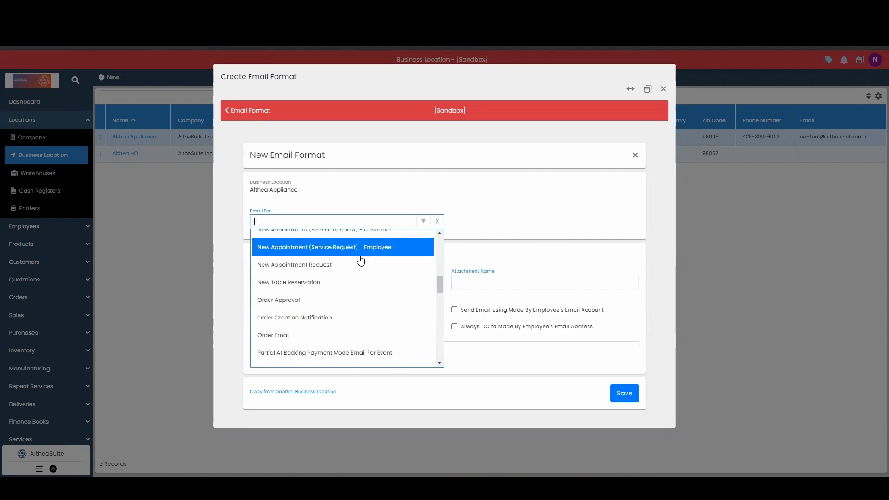
scroll(361, 261, down, 5)
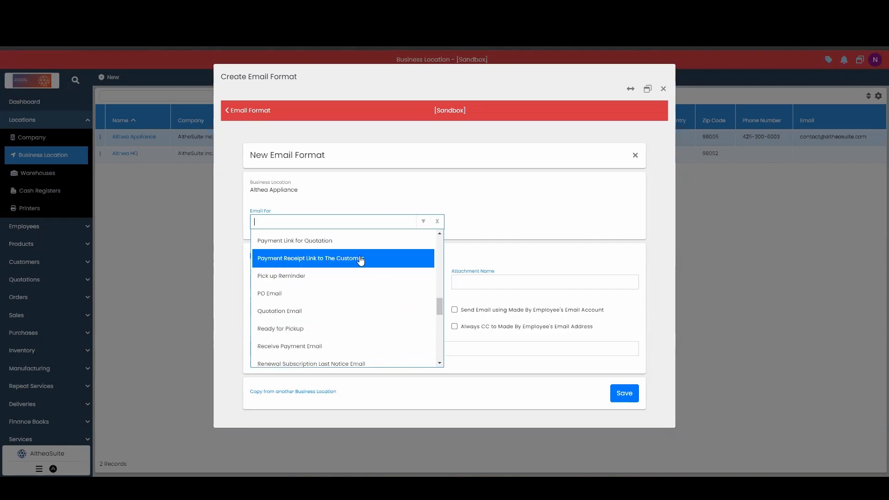
scroll(361, 261, down, 5)
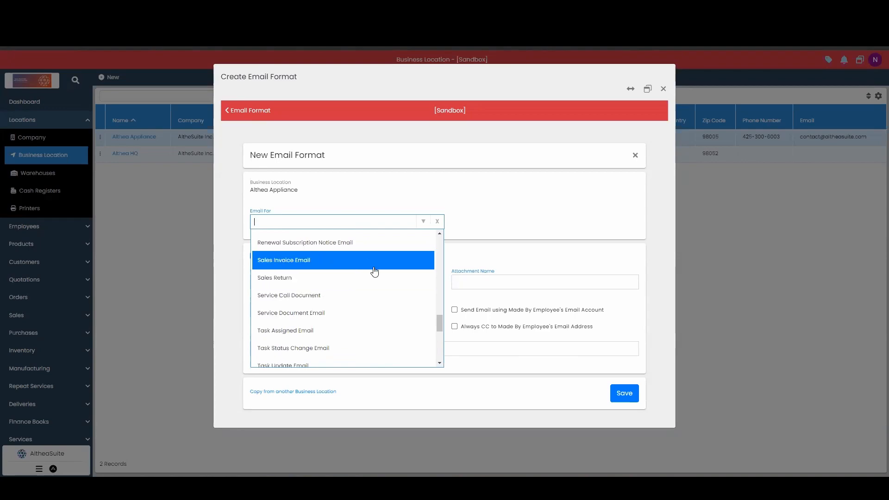
click(364, 260)
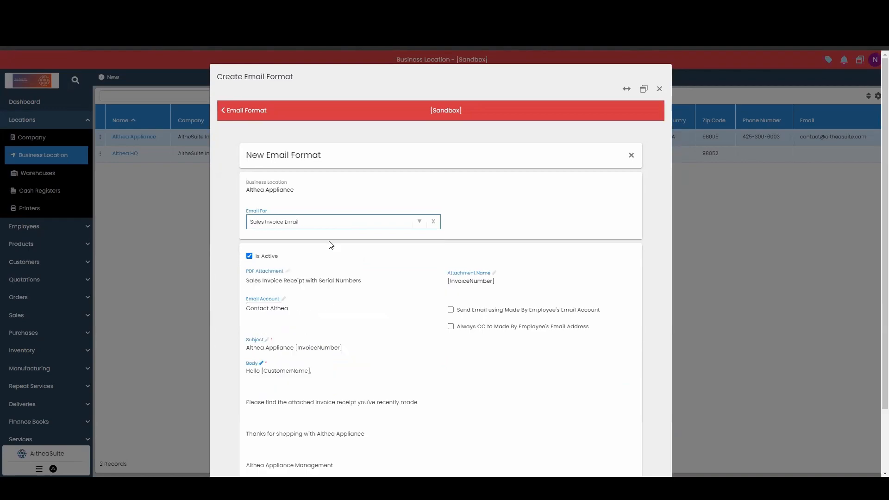
Step: Review the sales invoice email format's PDF attachment, attachment name, email account, subject and body, and close the email formats
scroll(382, 270, down, 1)
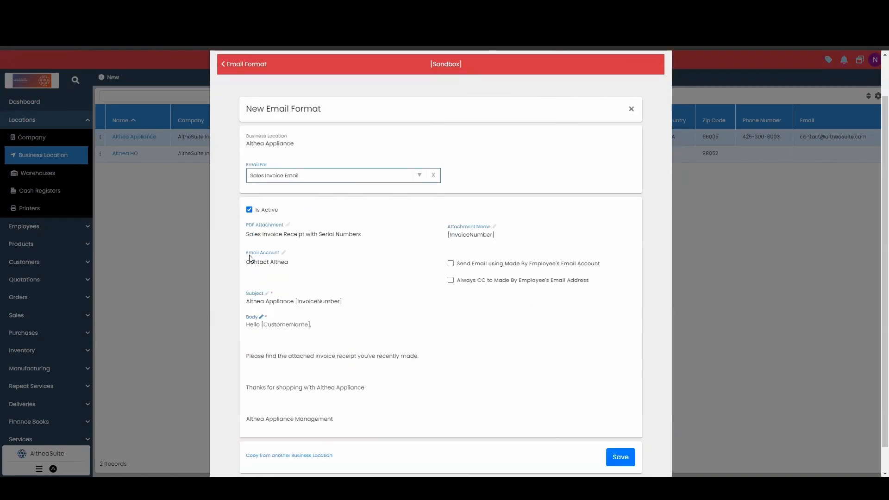
scroll(356, 287, down, 1)
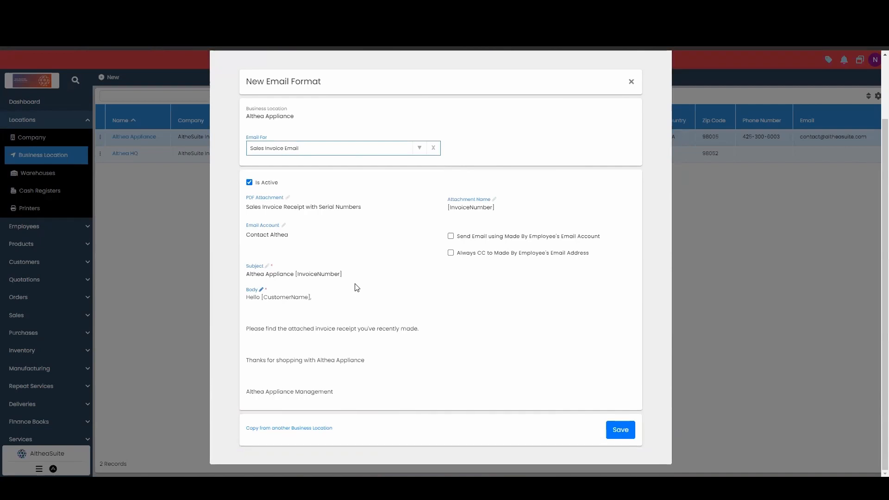
click(270, 209)
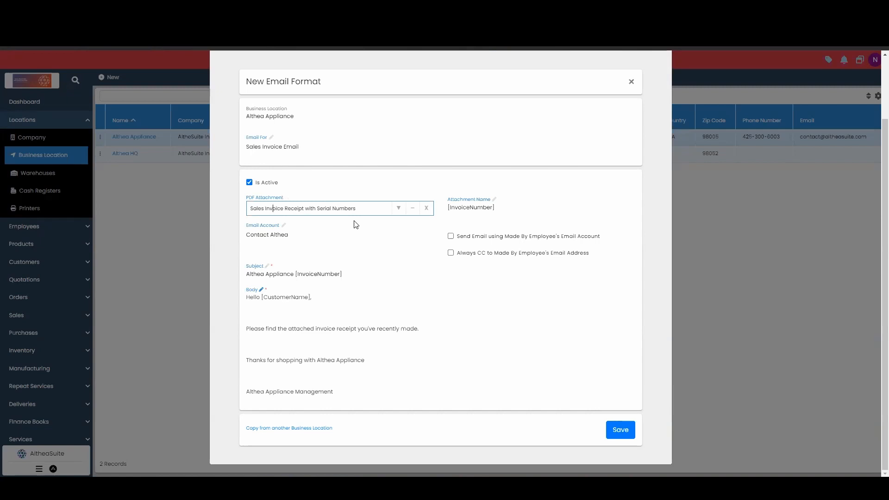
click(470, 207)
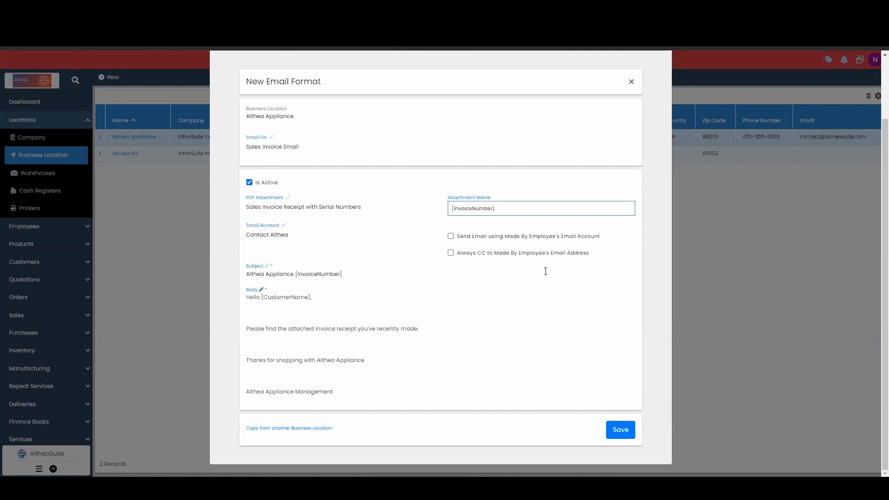
click(283, 234)
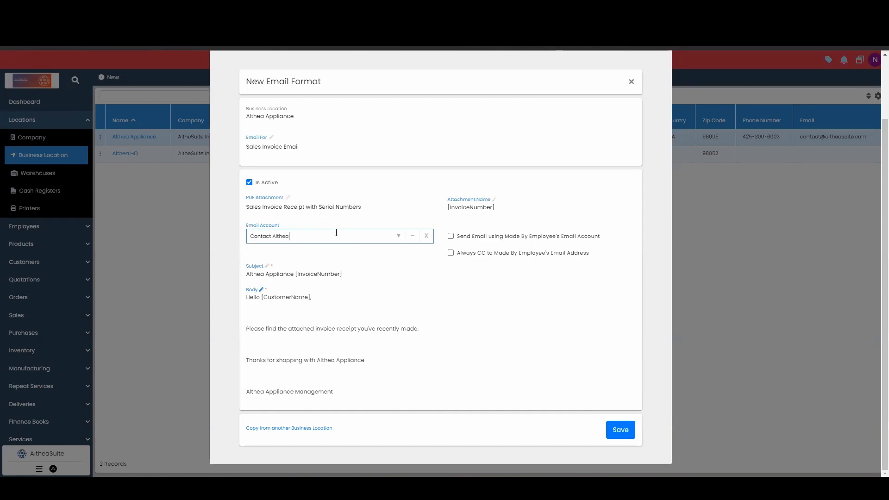
click(433, 267)
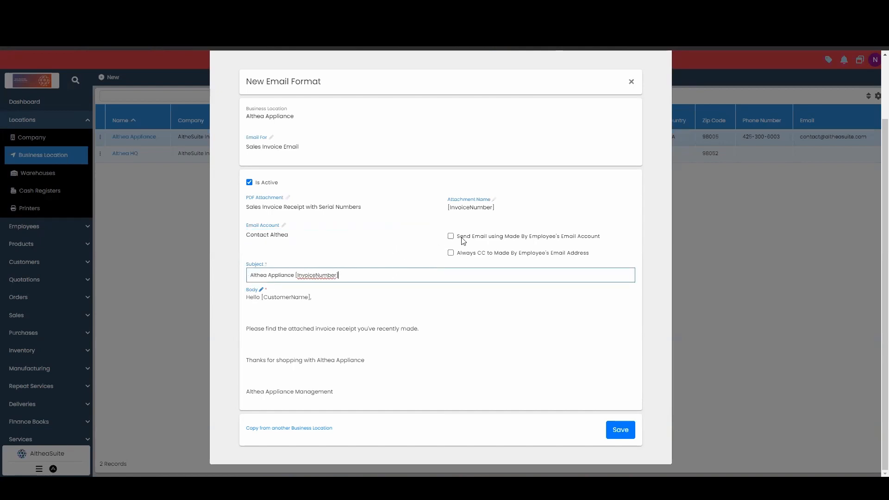
click(492, 294)
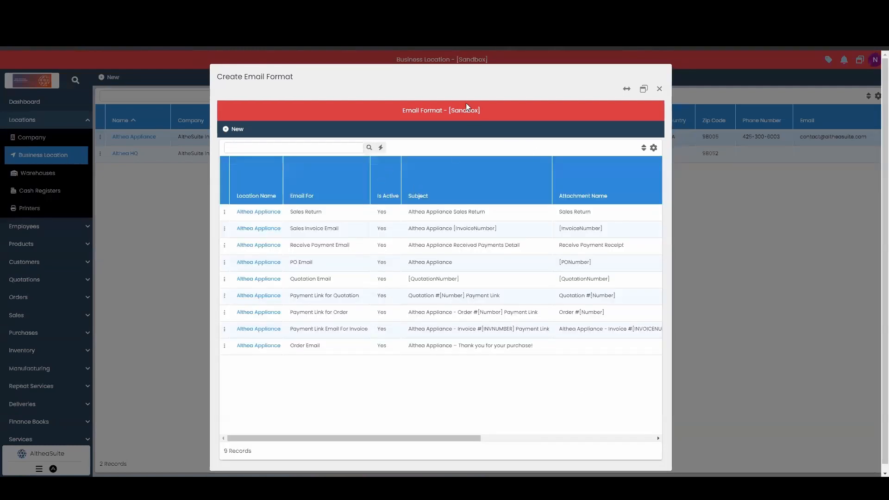
click(660, 91)
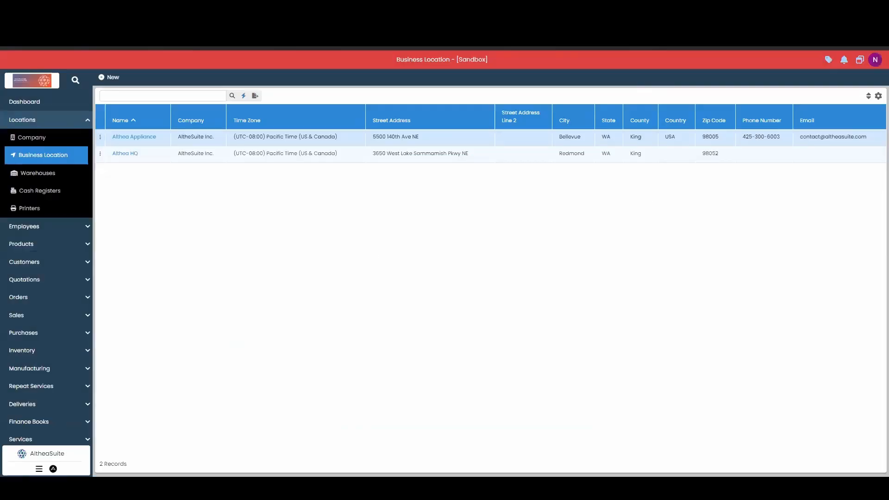
Step: Go to the sales invoices and start a new invoice
click(54, 125)
click(36, 227)
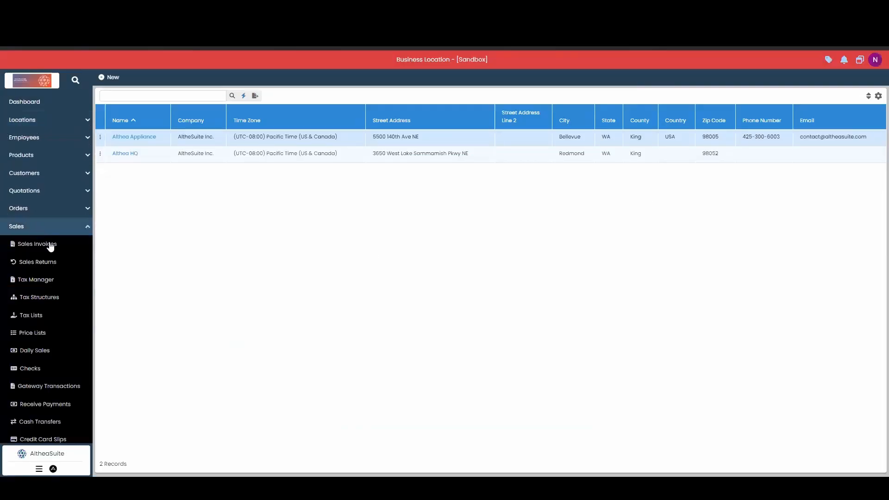
click(52, 247)
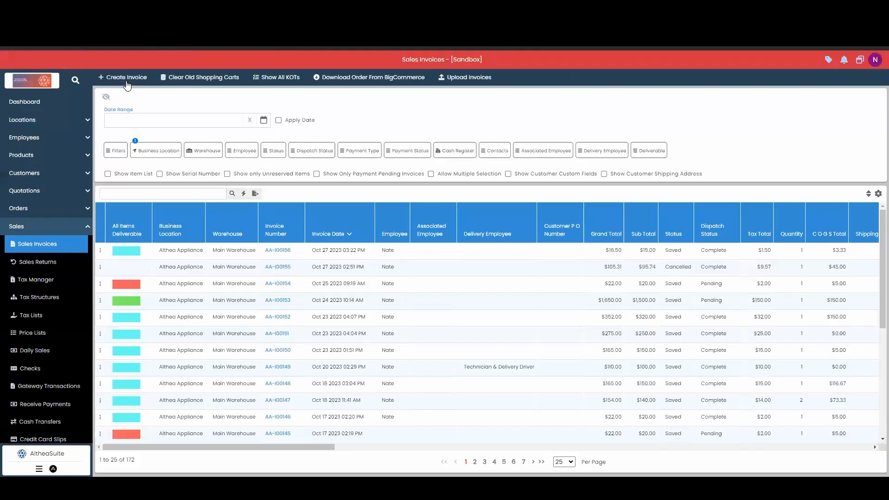
click(125, 78)
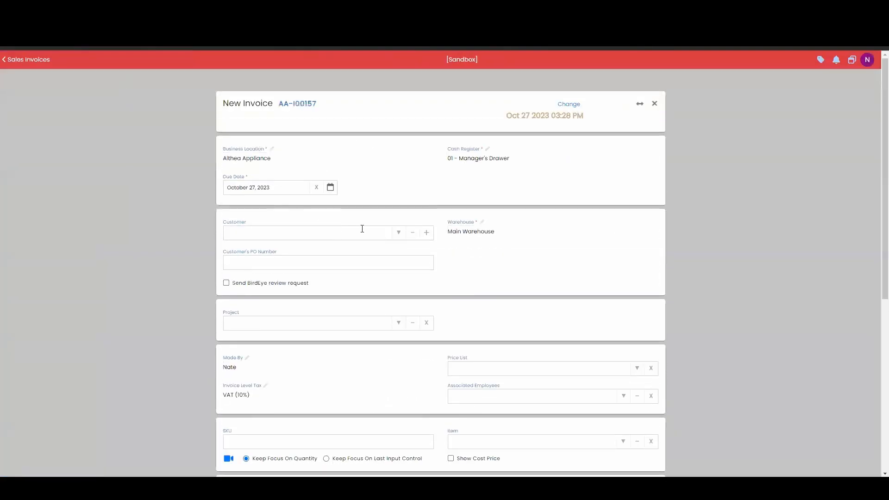
Step: Assign the second listed customer to the invoice and add the item Brooke Jelly Close Cupboard with Door and Drawer
click(397, 234)
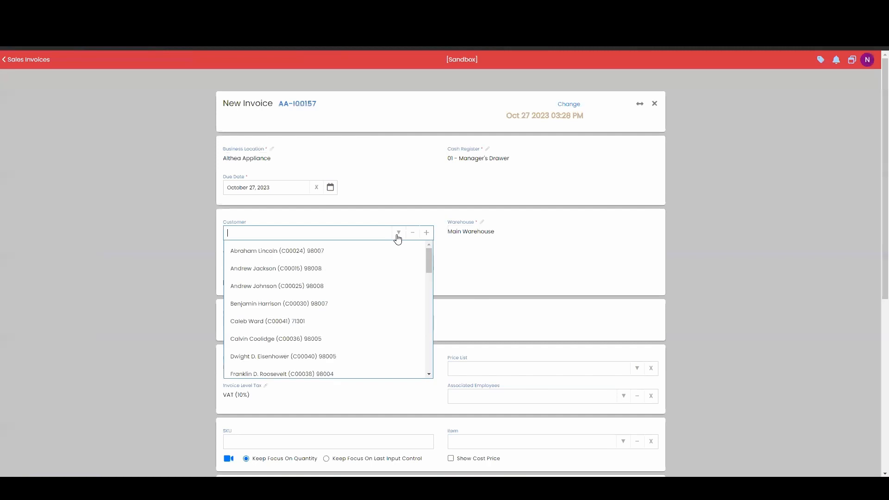
click(352, 272)
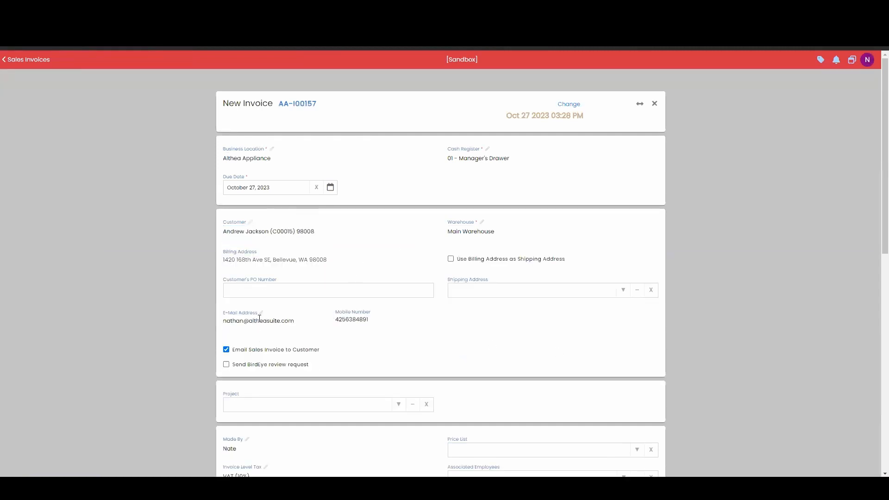
scroll(290, 326, down, 1)
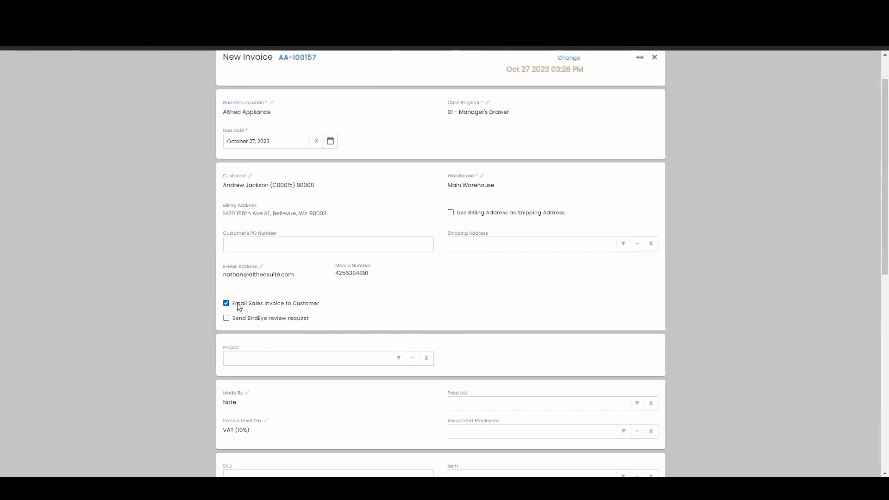
scroll(363, 294, down, 4)
click(637, 292)
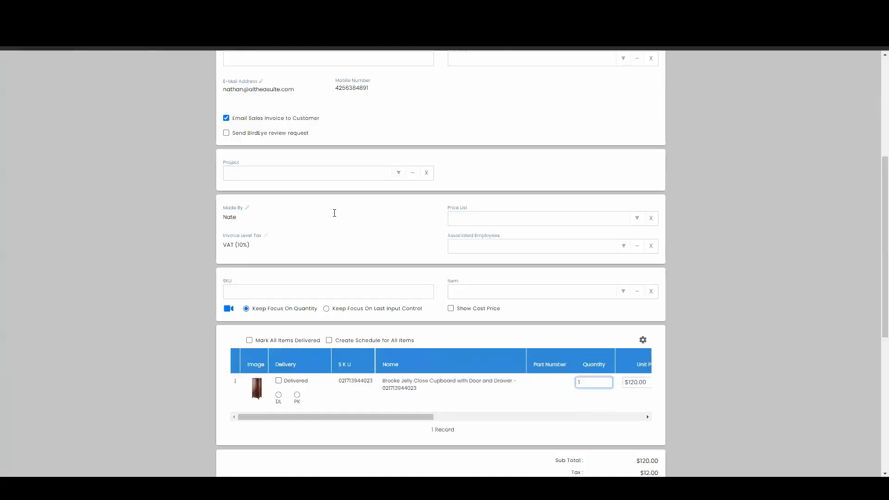
Step: Mark the Brooke Jelly Close Cupboard line item as delivered and proceed to the invoice payment
scroll(510, 278, down, 4)
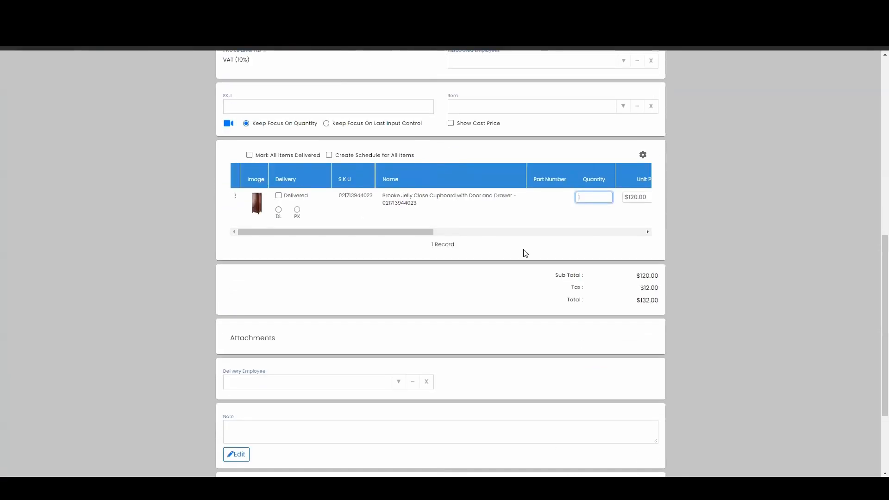
click(278, 195)
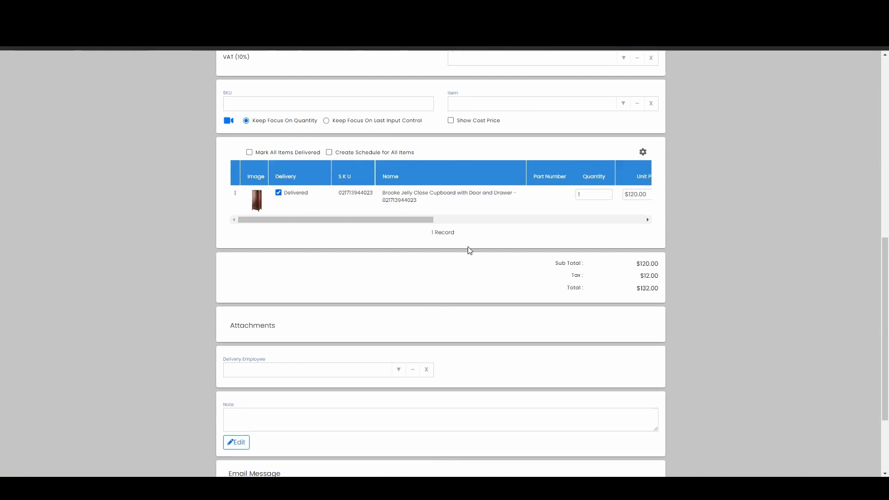
scroll(468, 250, down, 3)
click(631, 453)
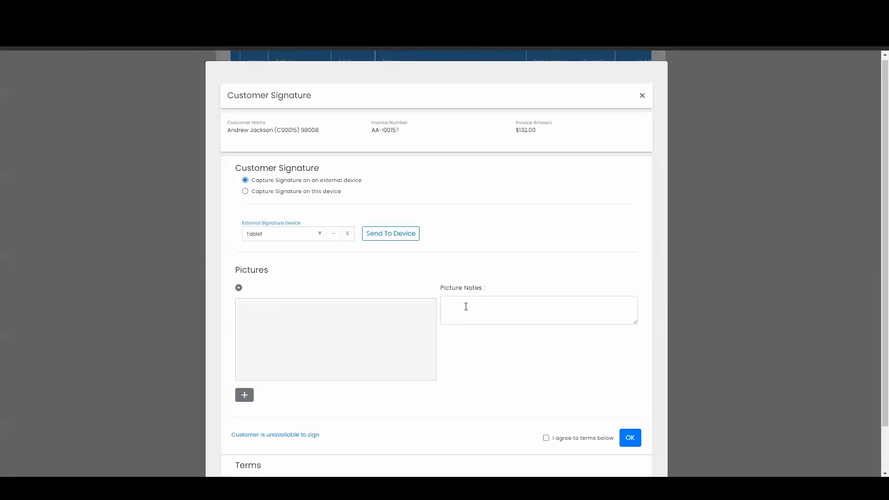
scroll(466, 307, down, 1)
click(303, 387)
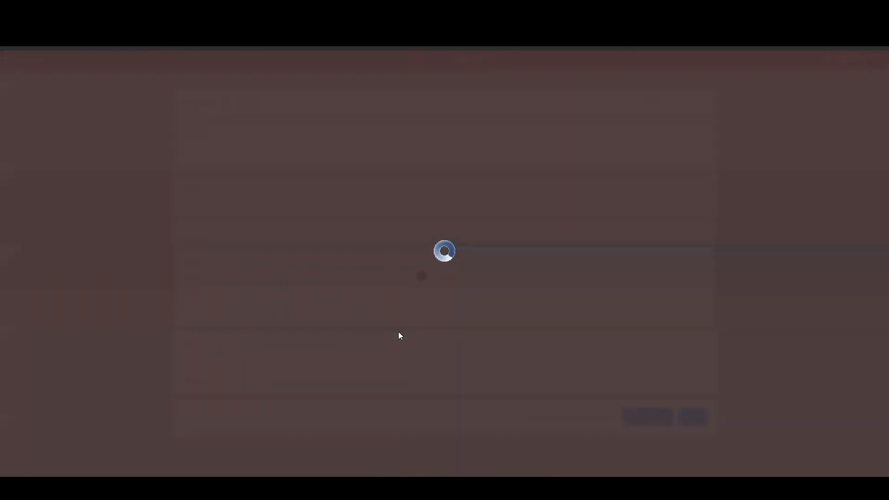
Step: Pay the full pending amount of $132.00 in cash and save the invoice
scroll(400, 335, down, 1)
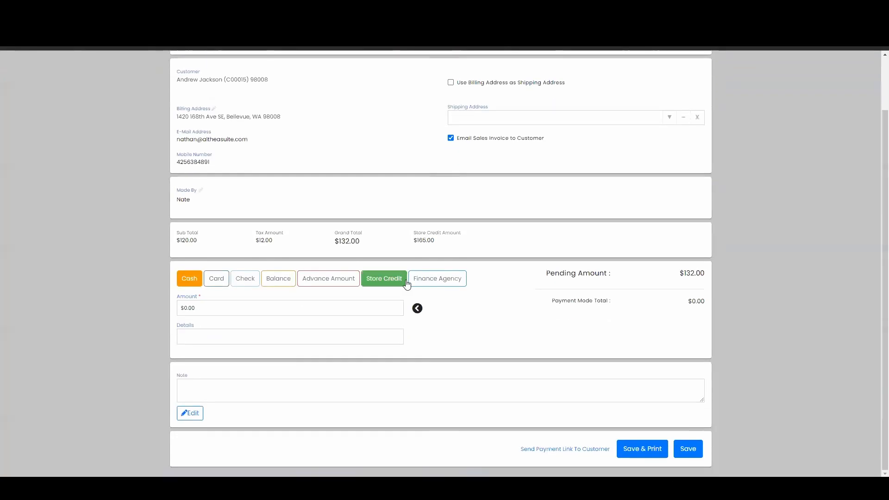
click(417, 308)
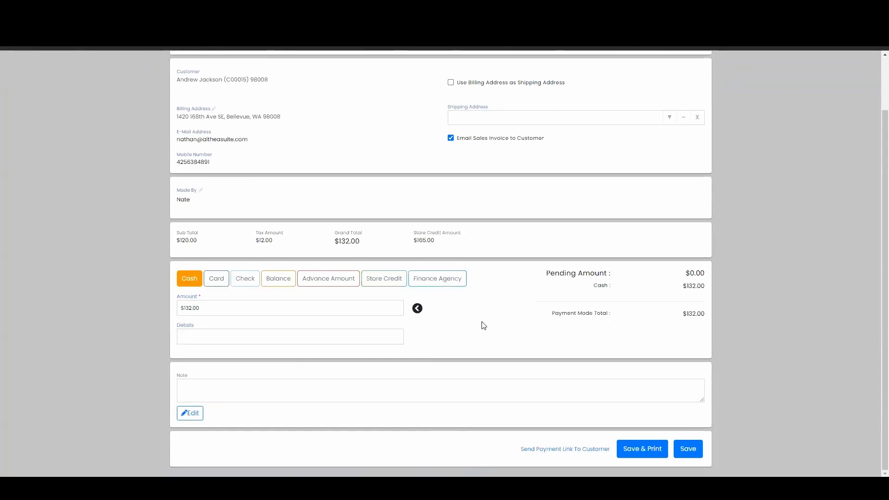
click(697, 456)
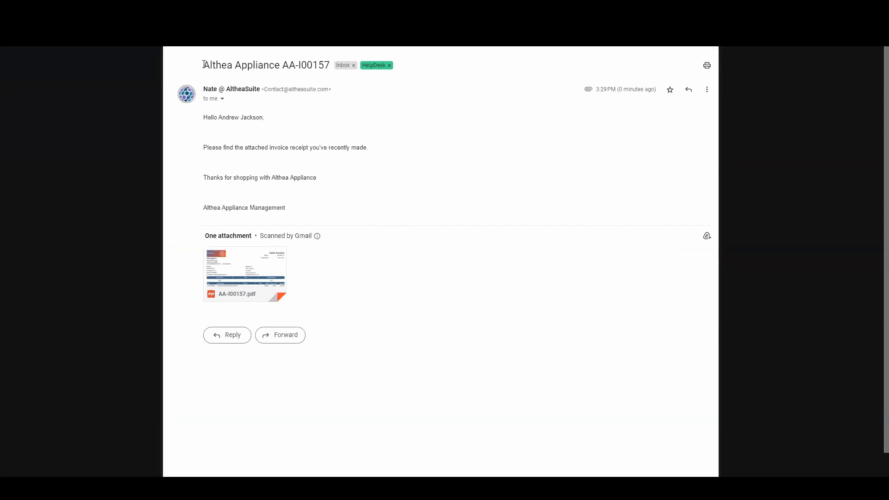
Step: Switch to Gmail and review the received invoice email's subject, message and attached sales invoice PDF, and close the PDF preview
drag(204, 65, 330, 65)
click(276, 68)
click(216, 129)
mouse_move(262, 278)
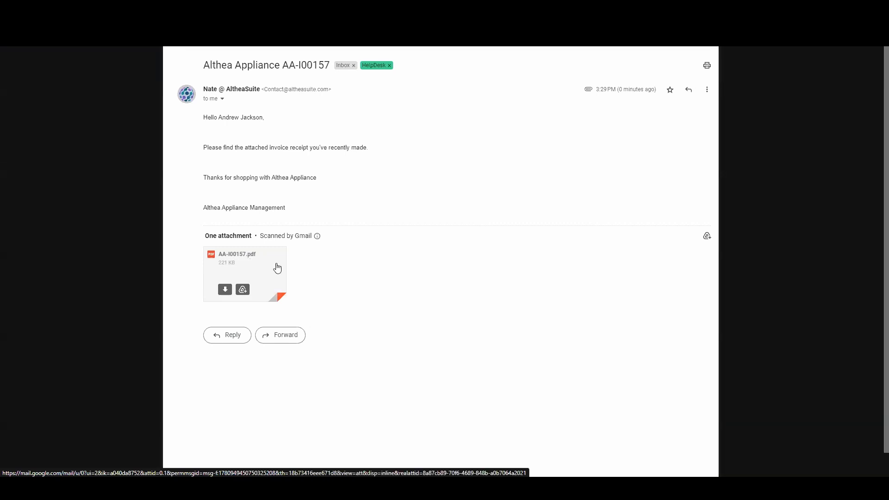
click(277, 271)
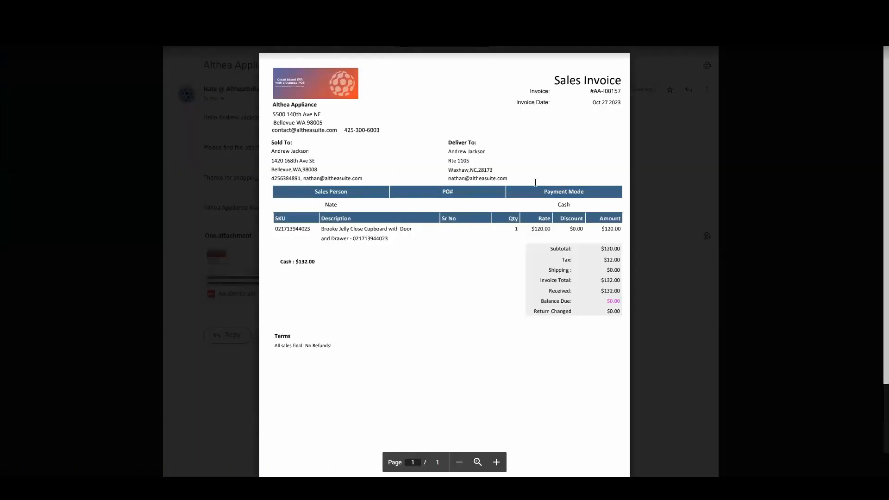
click(661, 174)
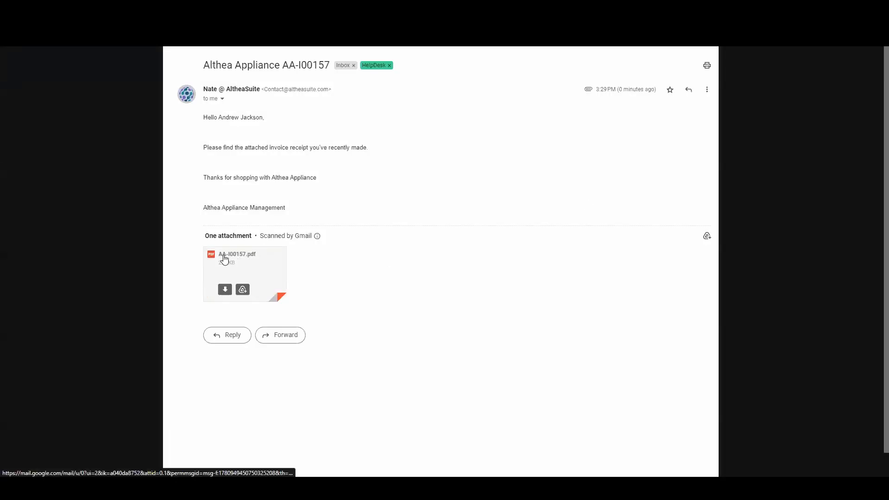